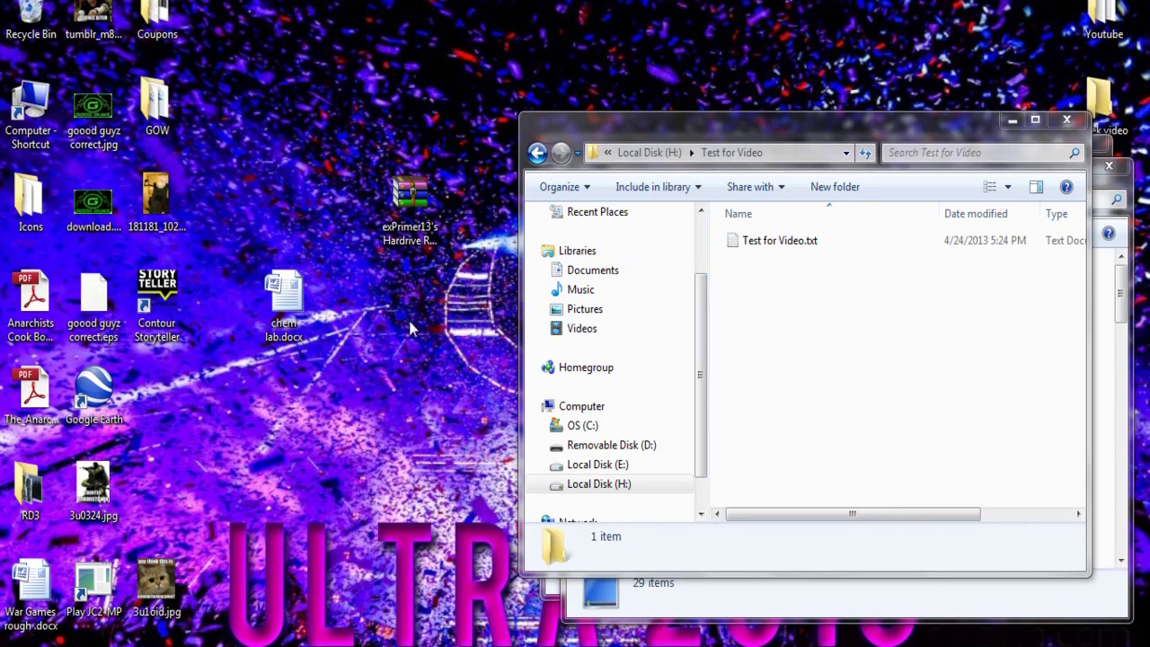
- Open the hard drive recovery archive in WinRAR and its inner folder, dismissing the licence reminder
drag(409, 223, 426, 222)
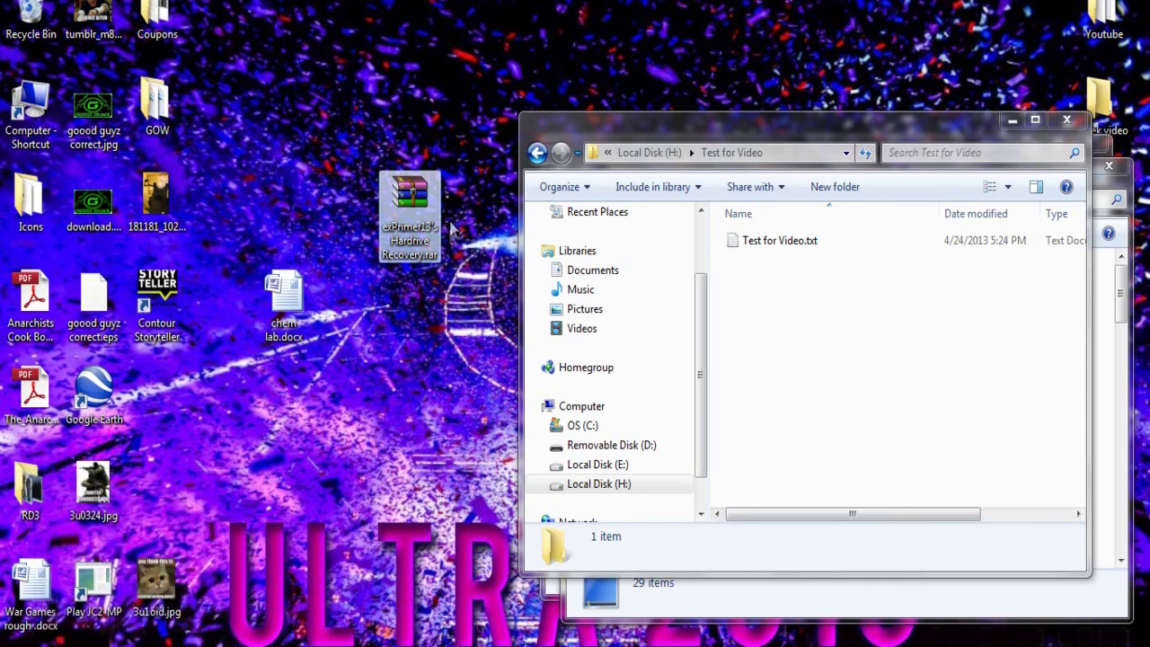
double_click(405, 235)
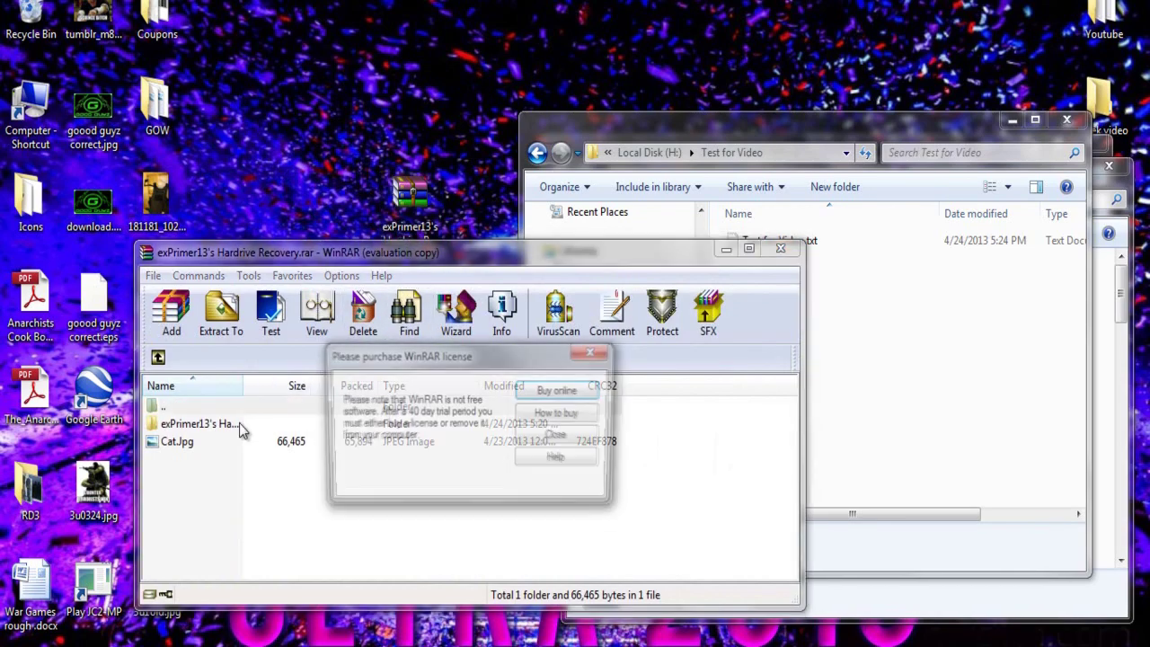
key(Escape)
double_click(254, 426)
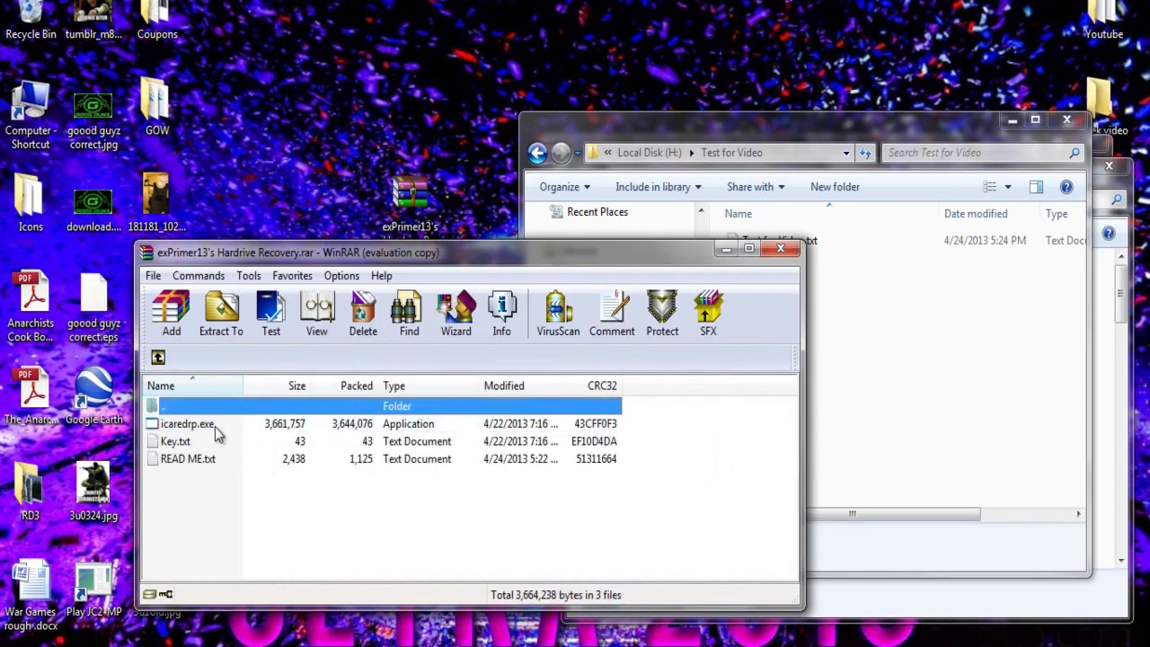
- Select icaredrp.exe and then Key.txt in the archive listing
click(215, 427)
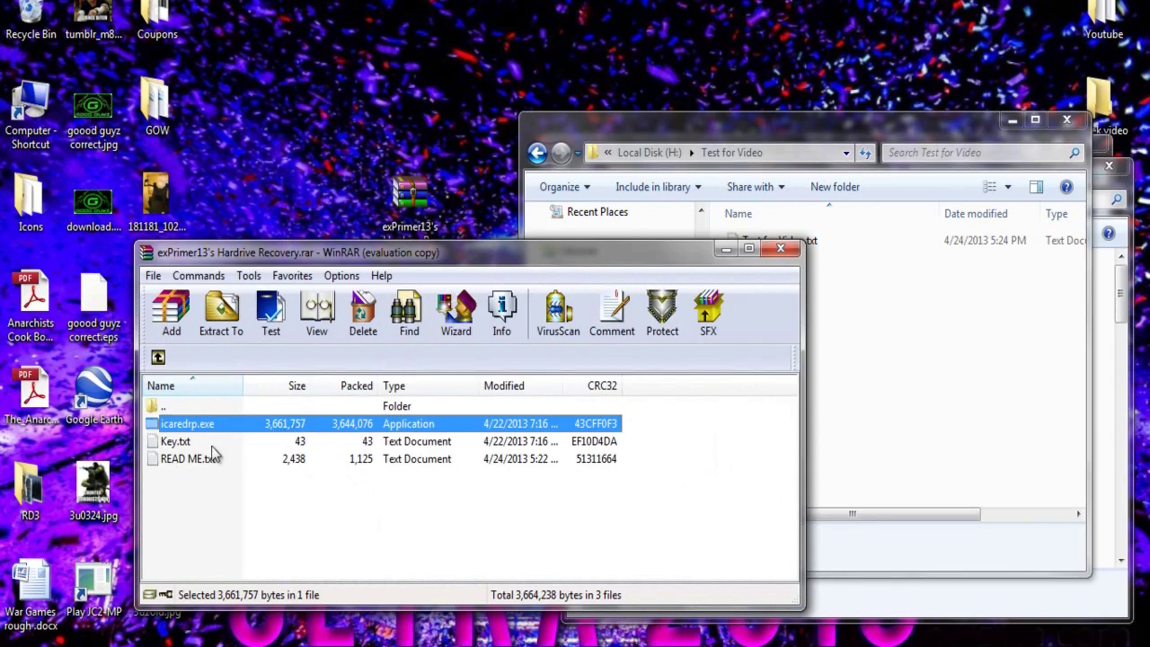
click(18, 643)
click(855, 112)
click(176, 444)
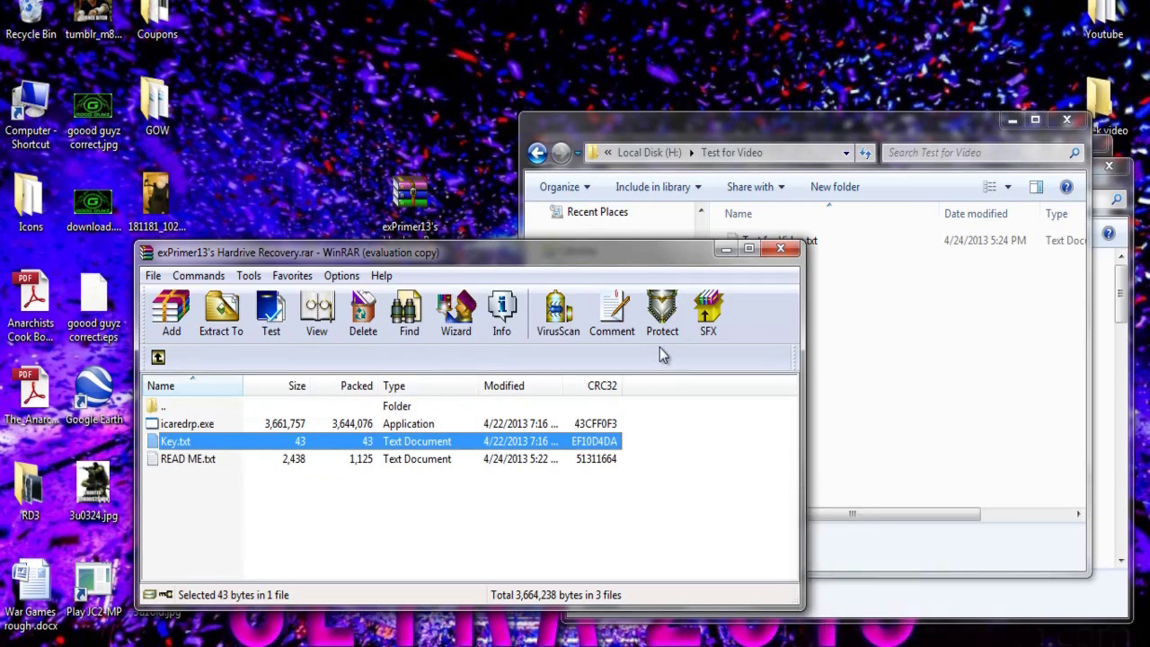
double_click(29, 103)
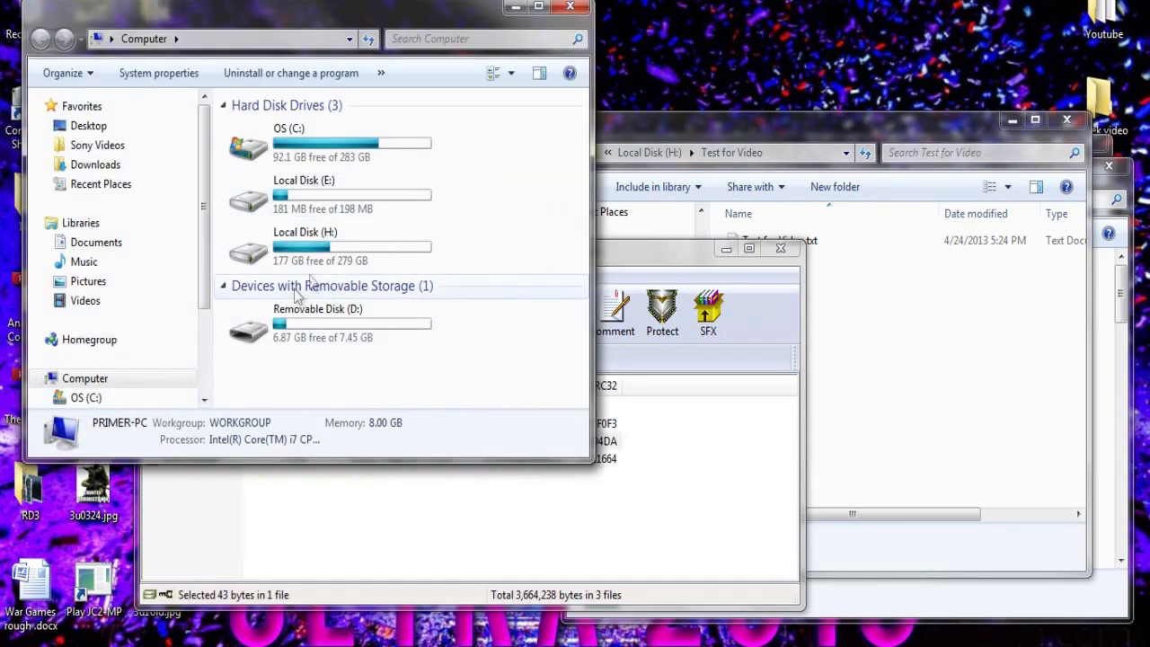
double_click(305, 257)
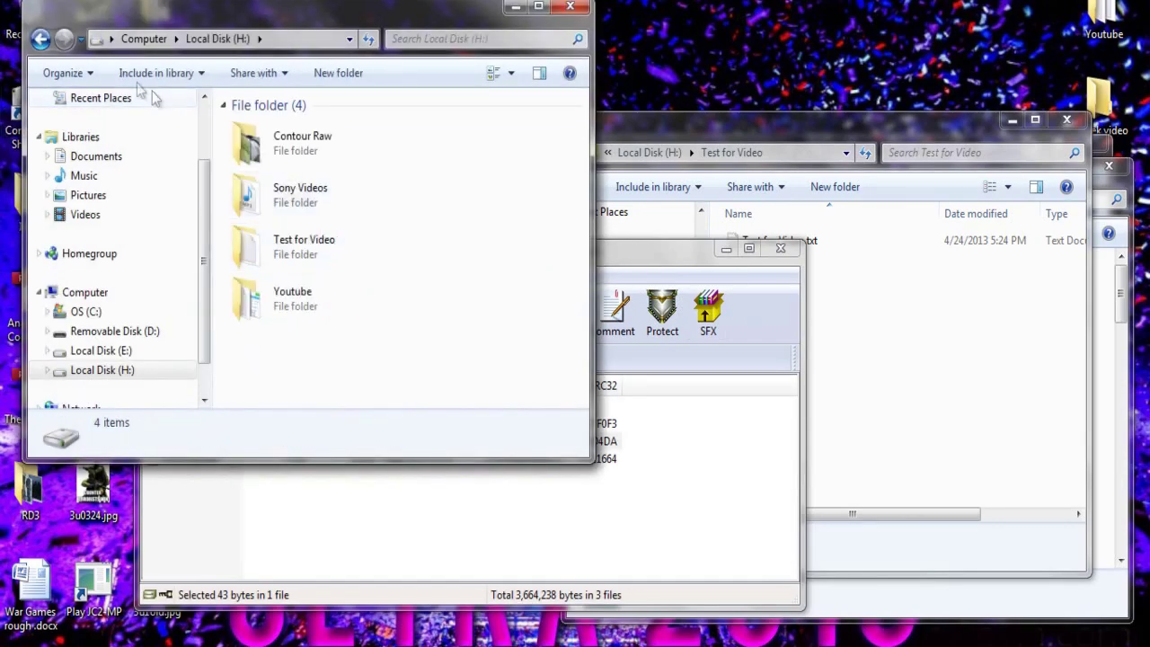
click(40, 39)
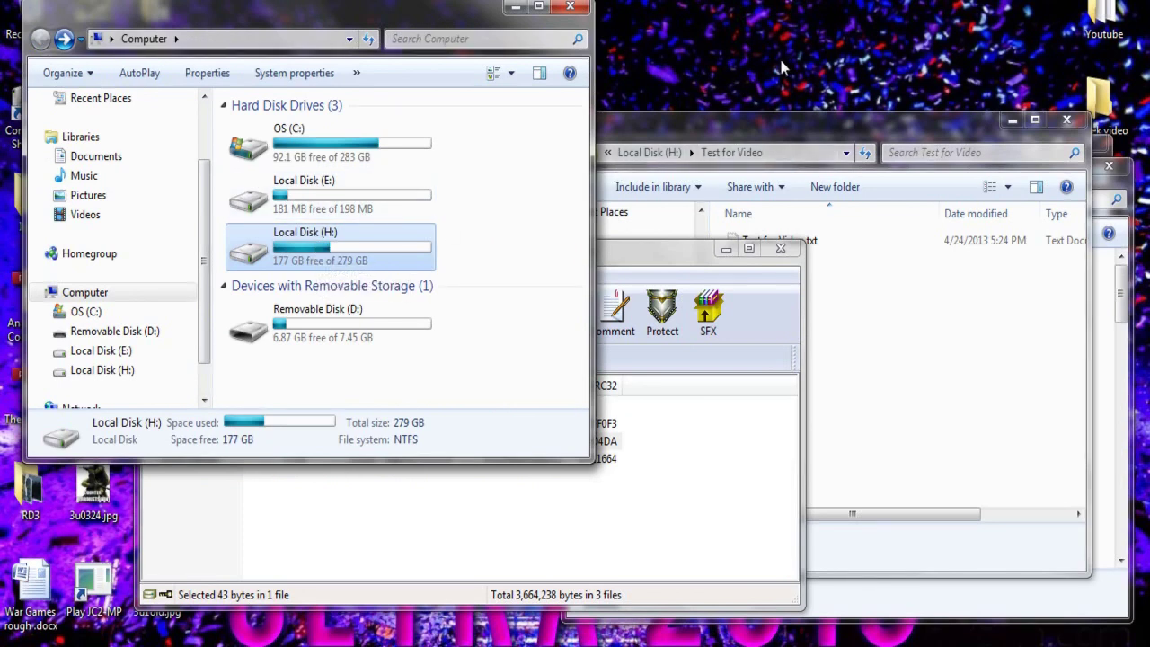
click(523, 16)
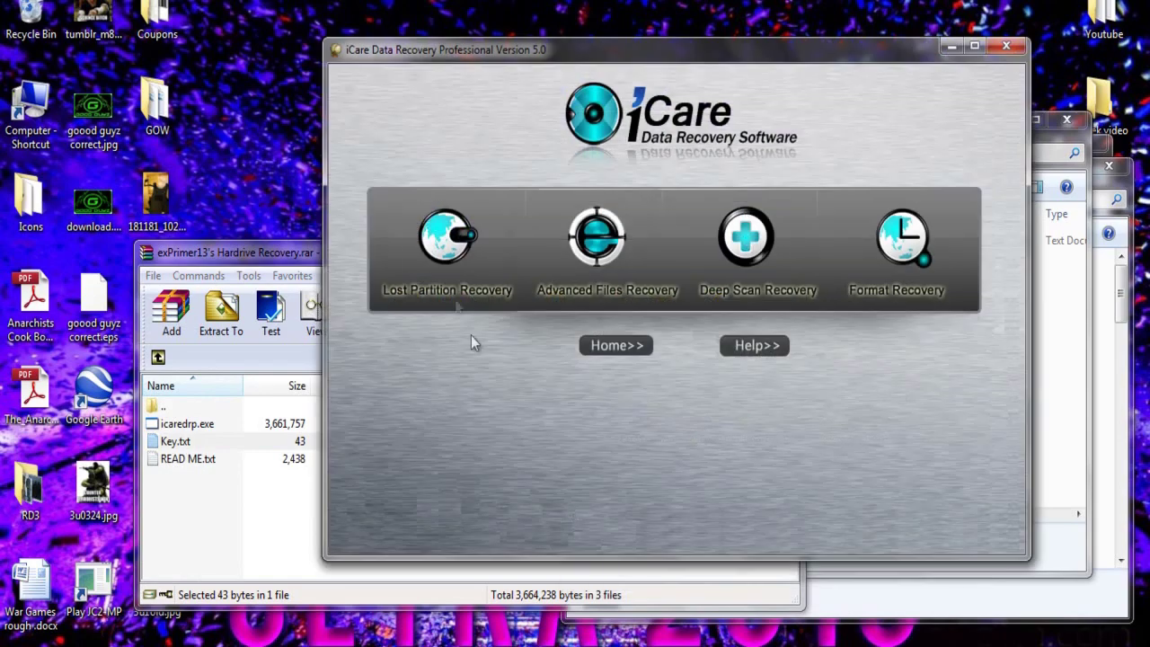
- Start Advanced Files Recovery in iCare, then open Local Disk (H:) in the Computer window
click(617, 248)
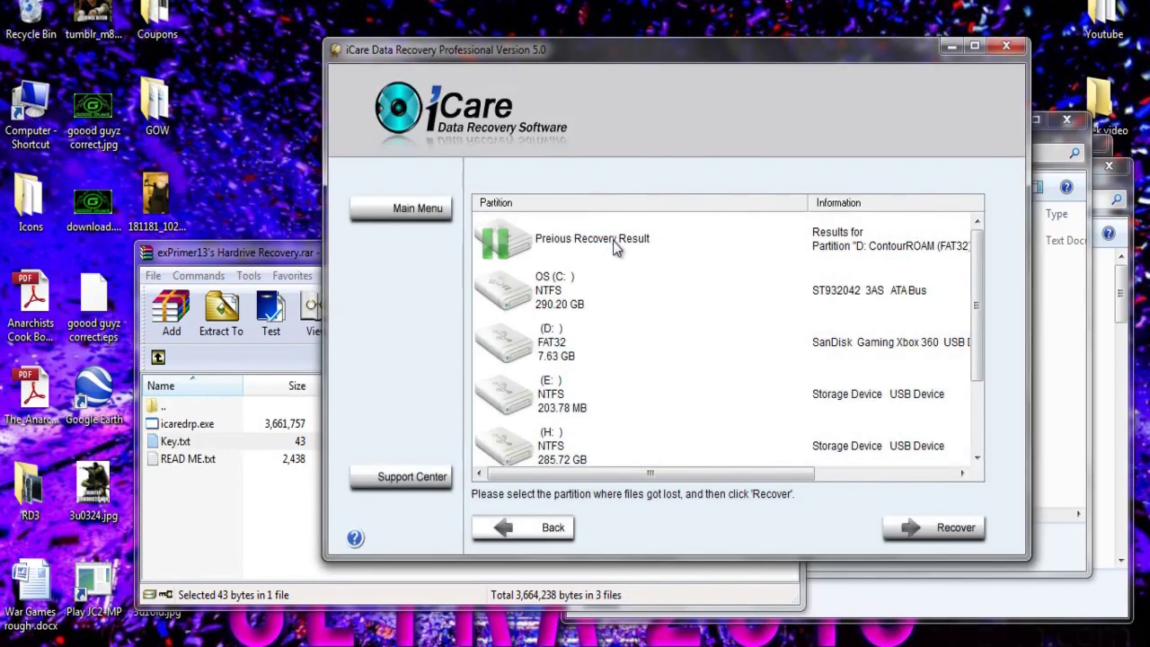
mouse_move(342, 634)
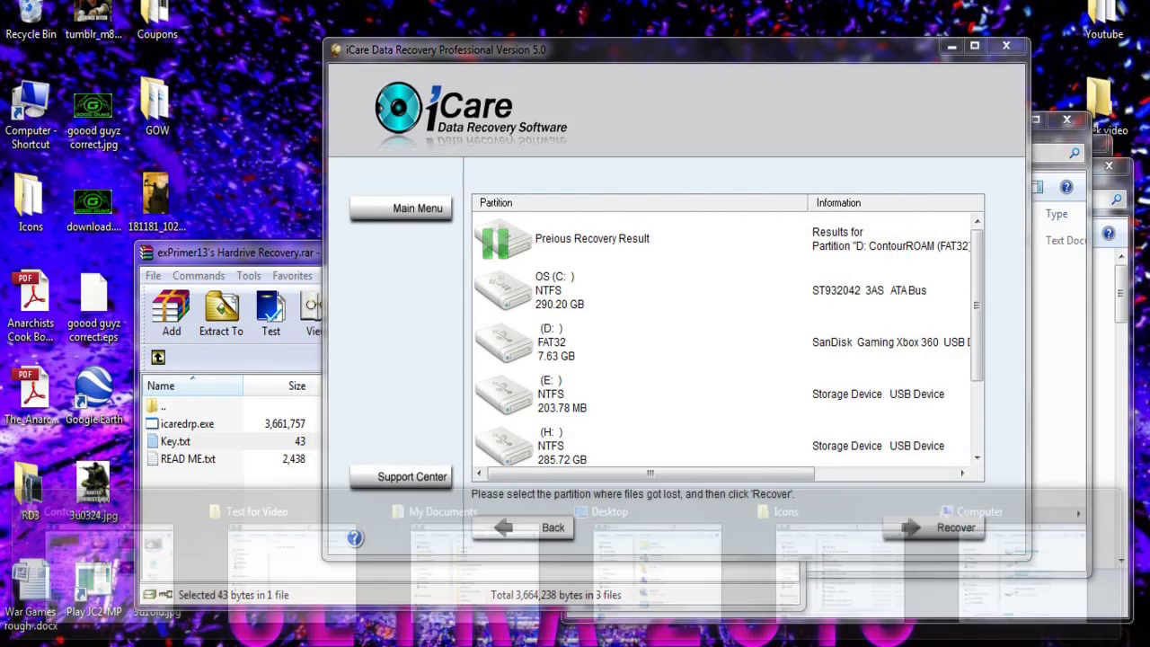
click(989, 565)
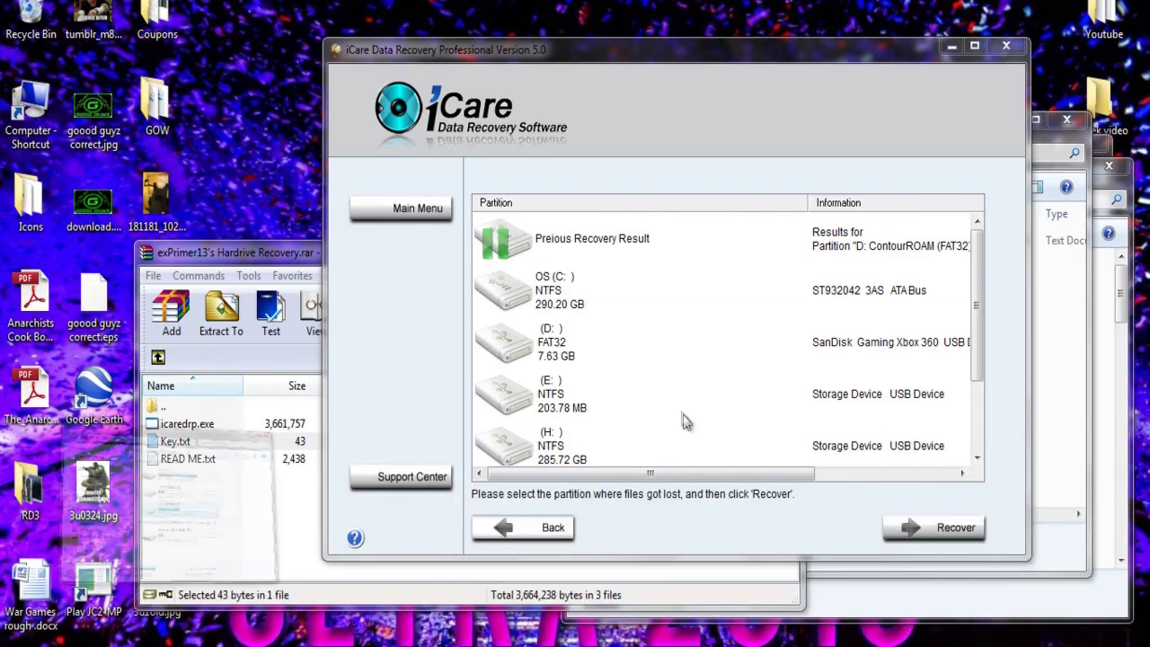
double_click(253, 270)
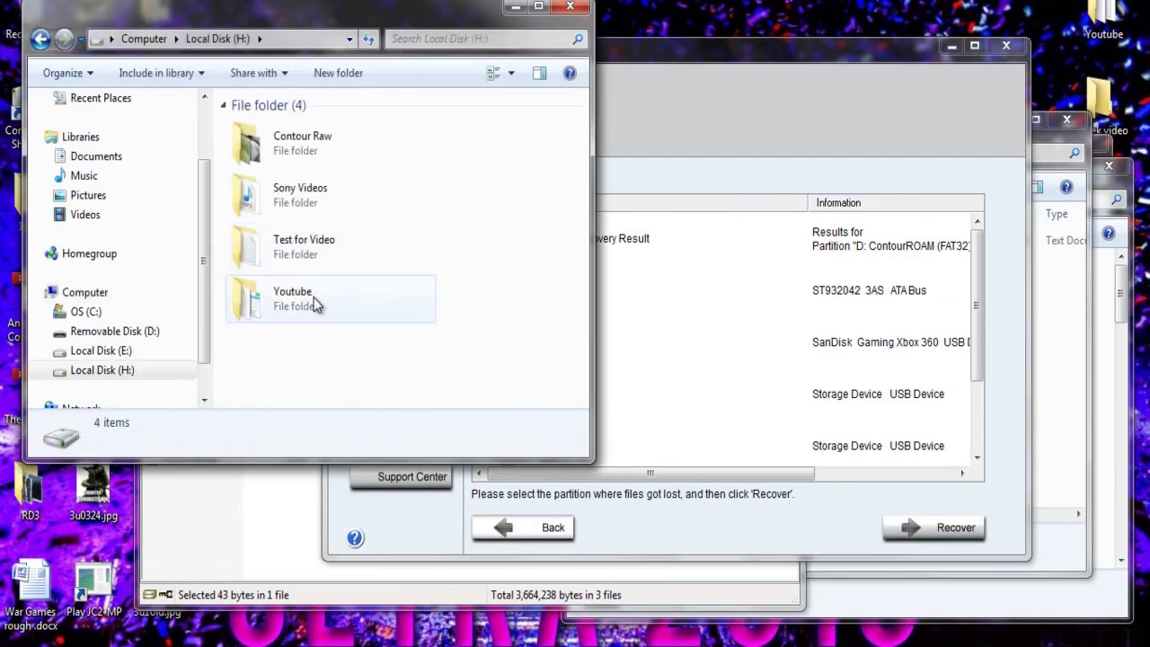
- Delete the Test for Video folder from Local Disk (H:), then return to the iCare window
right_click(289, 248)
click(346, 585)
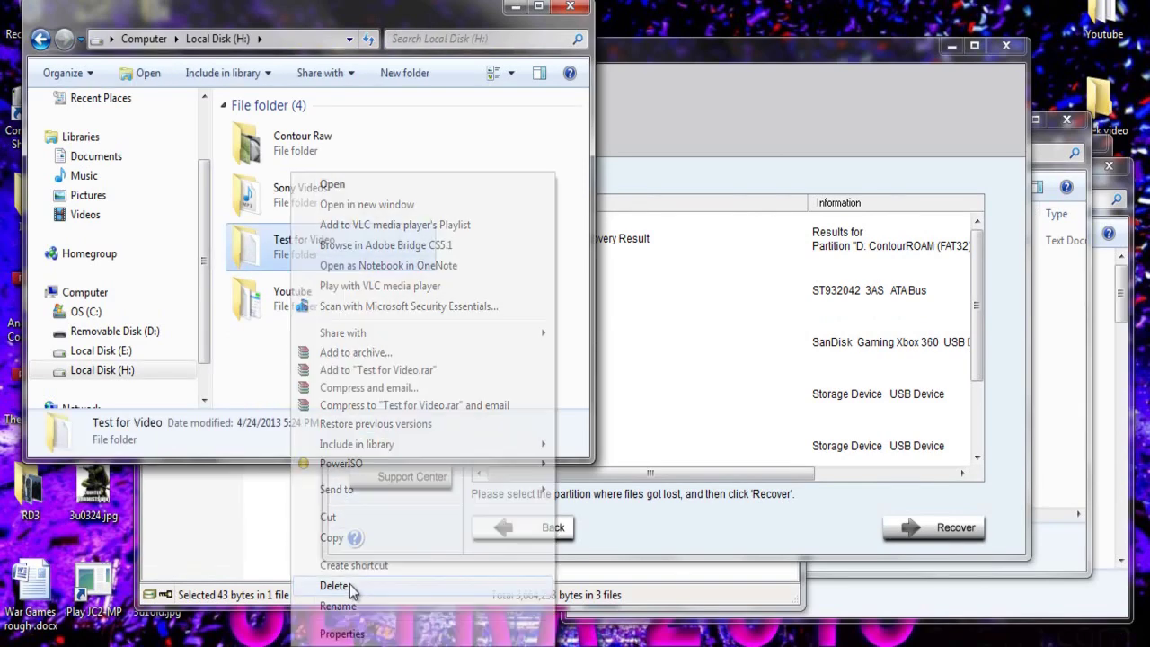
click(638, 390)
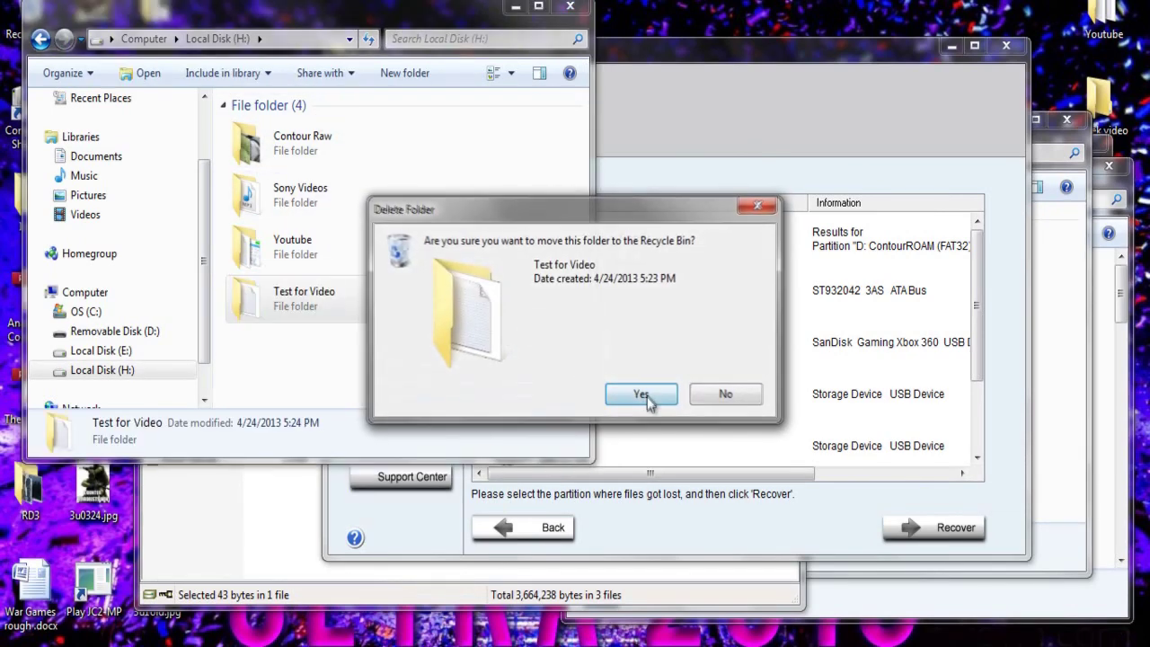
click(645, 393)
click(693, 106)
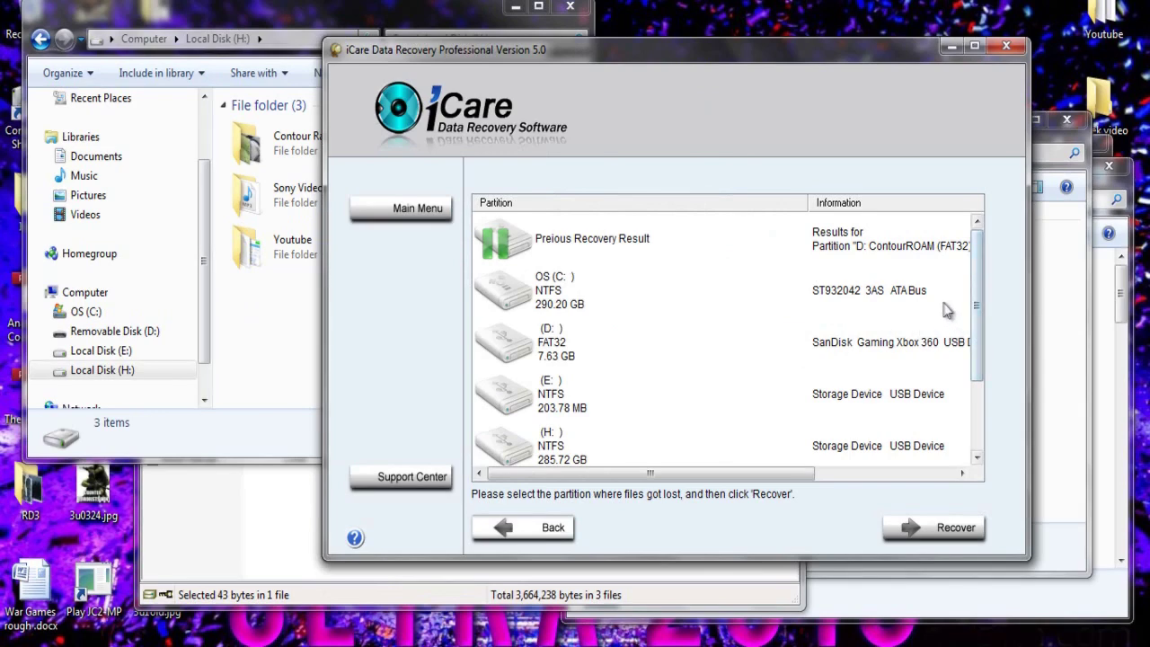
- Select the H: NTFS 285.72 GB partition and start the recovery scan
drag(974, 302, 979, 356)
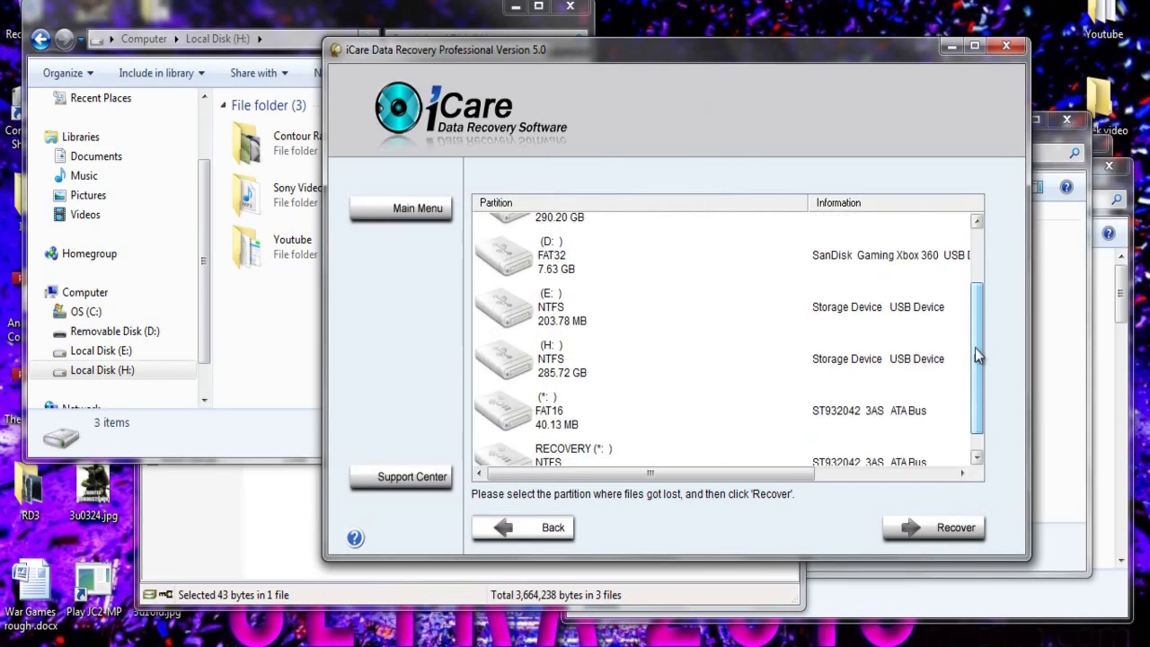
click(550, 369)
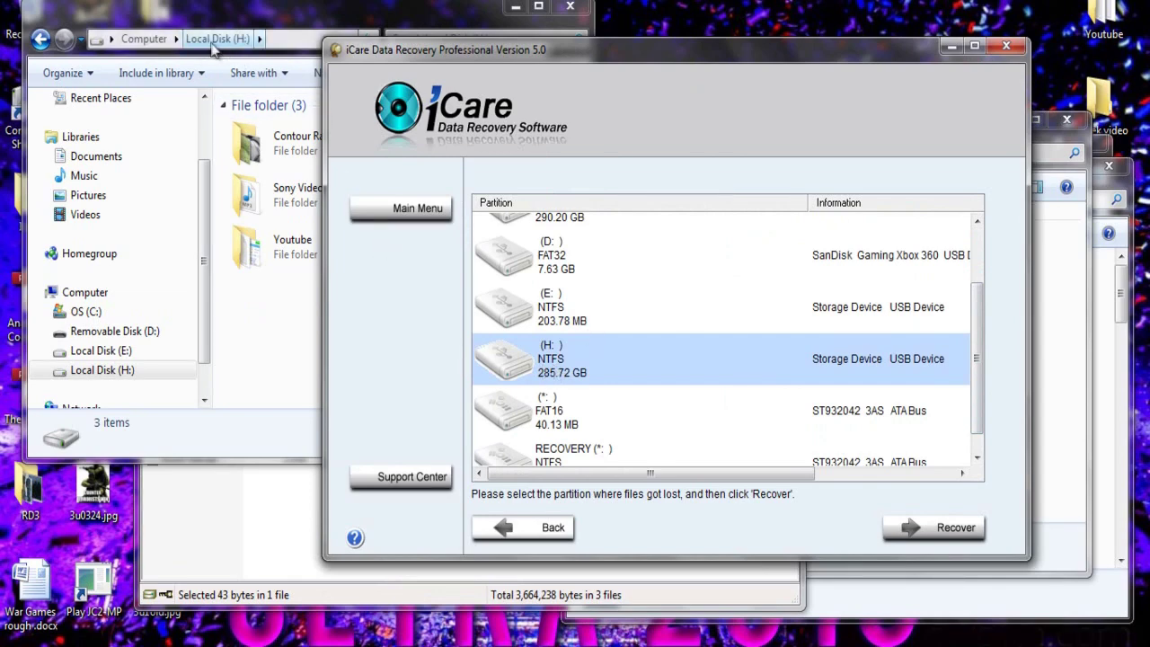
click(912, 531)
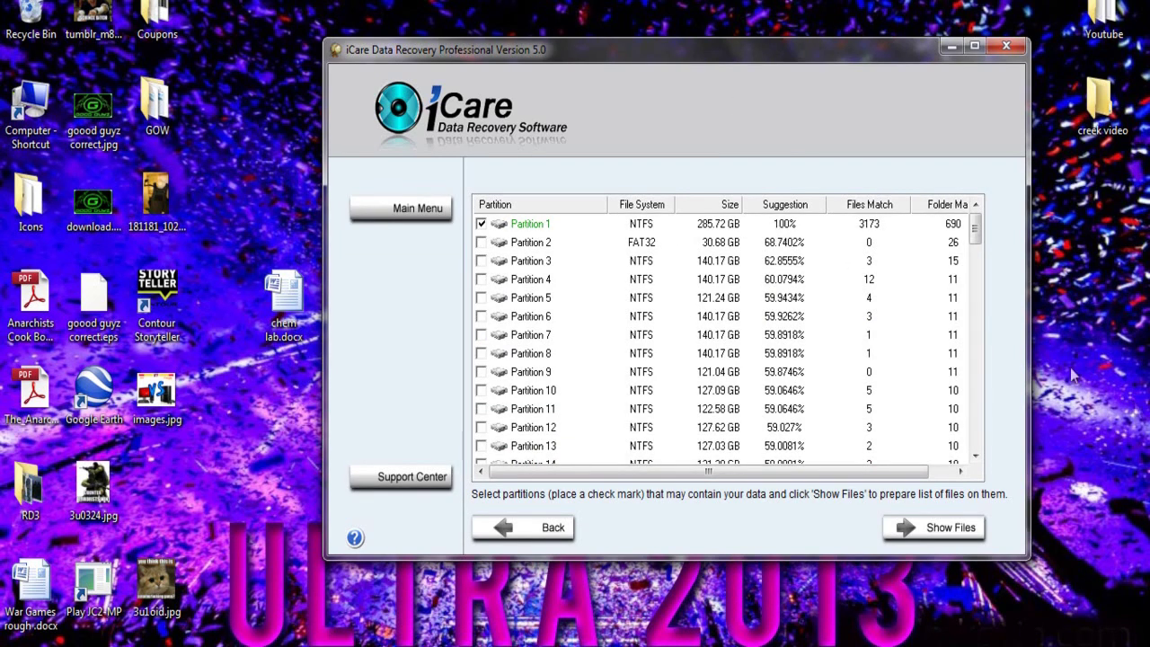
- Show Files for Partition 1 and let the analysis list 183643 recovered files
click(926, 528)
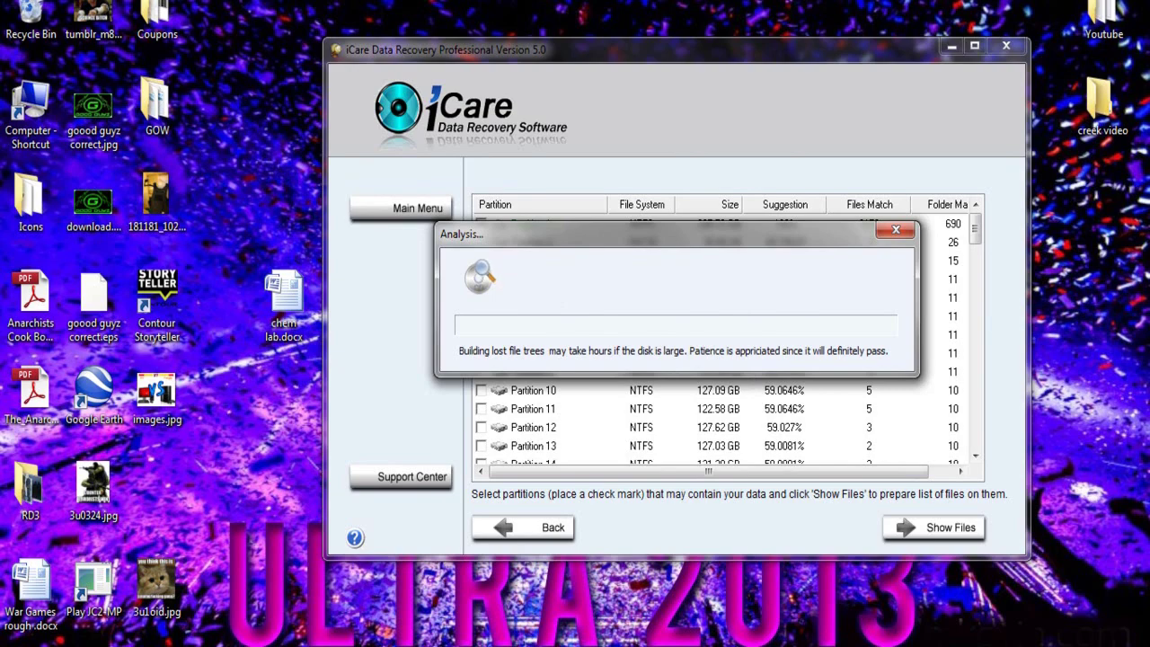
mouse_move(852, 646)
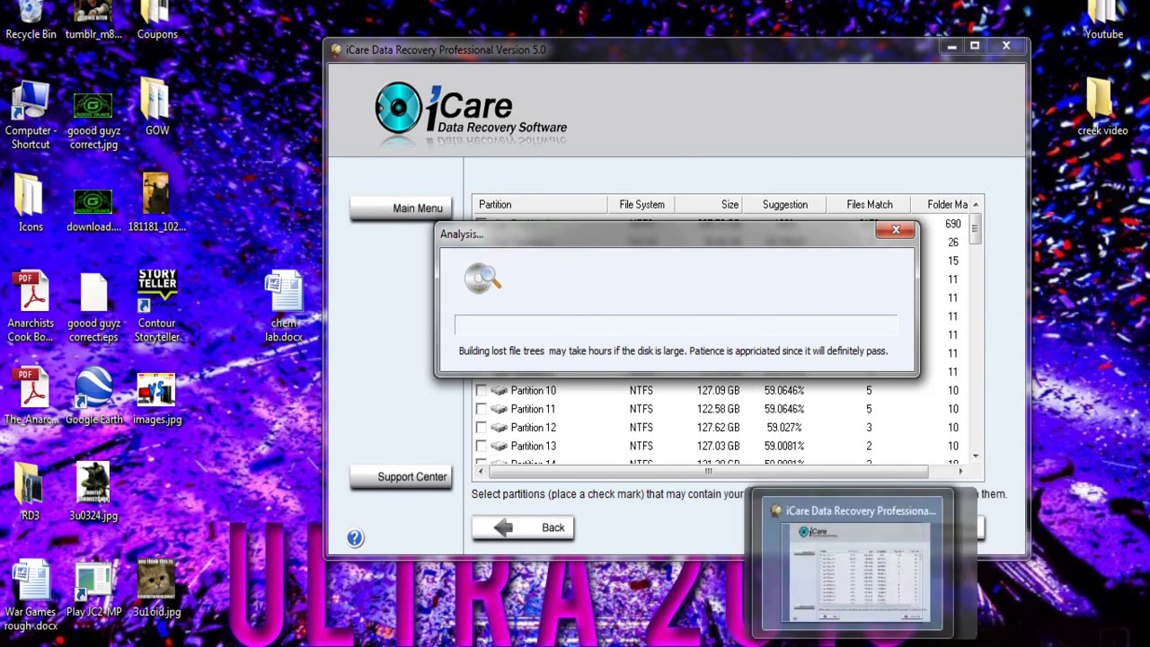
click(774, 611)
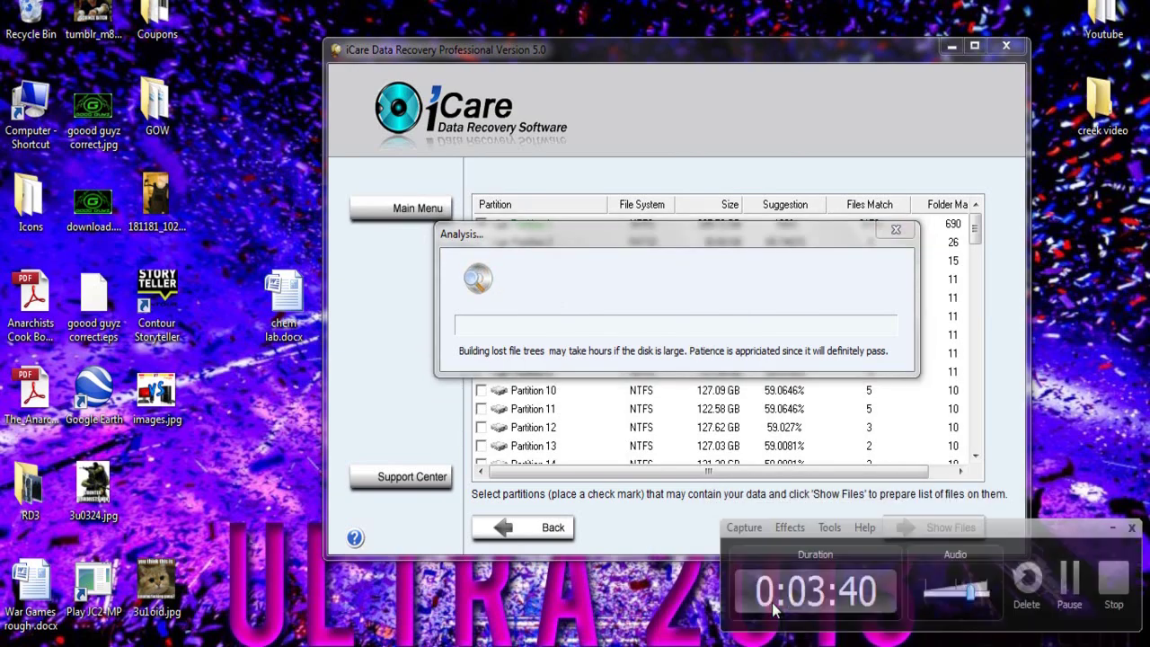
click(1069, 579)
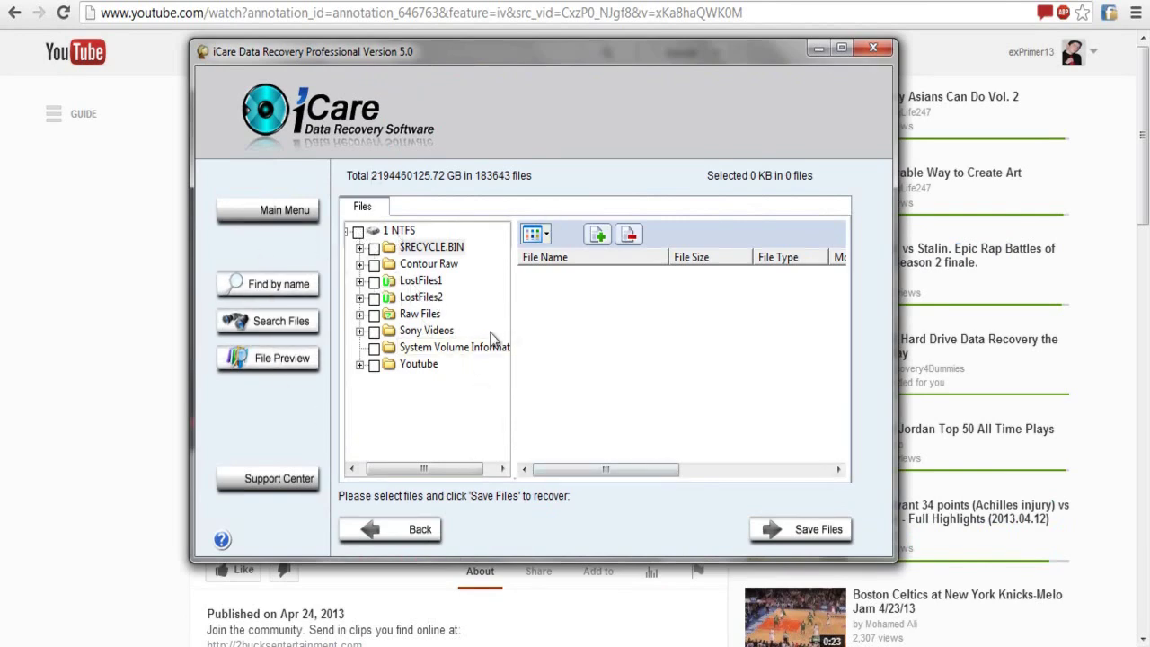
- Search recovered files by name for 'test' and open the $RU729FM folder holding Test for Video.txt
click(279, 288)
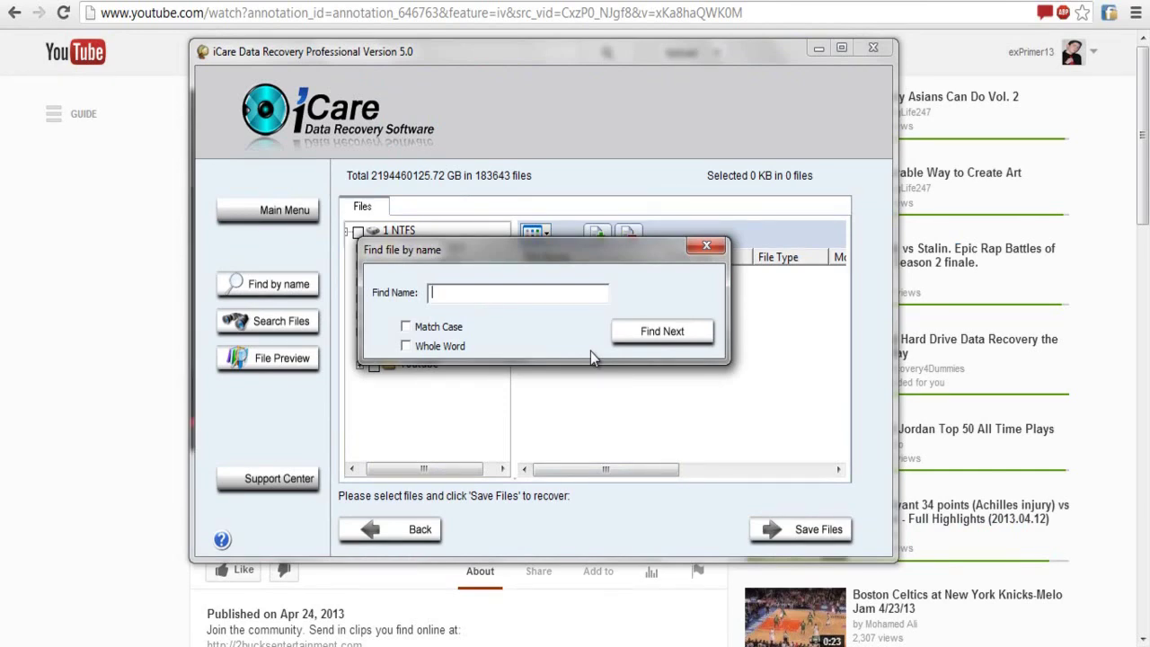
text(test)
drag(516, 239, 204, 196)
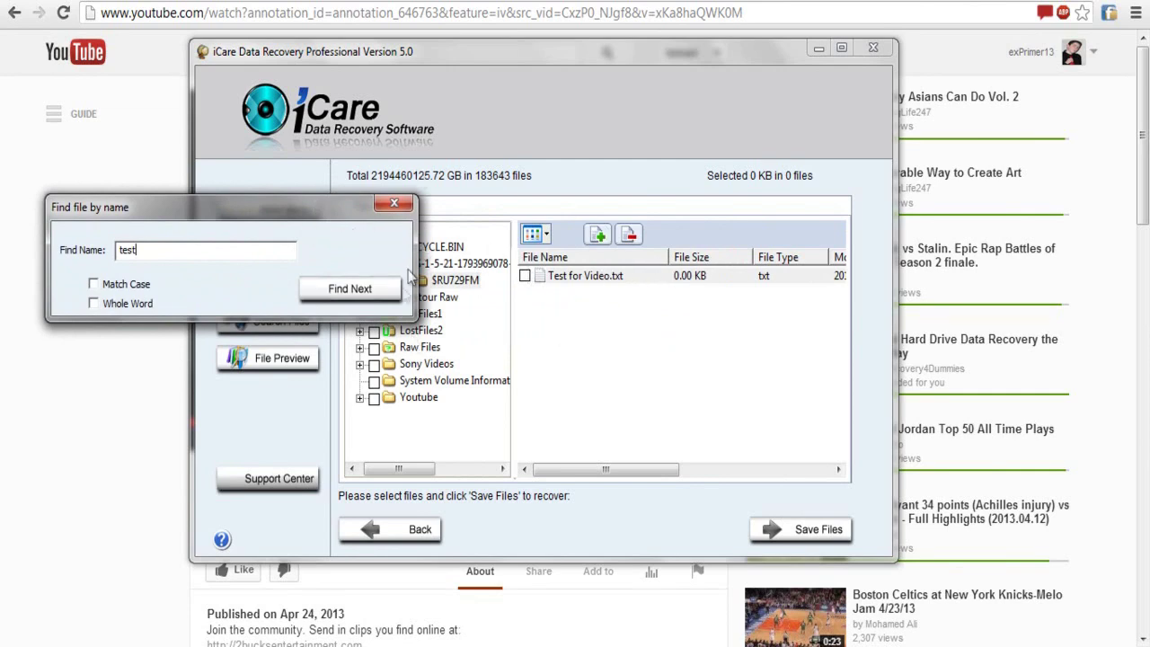
click(395, 205)
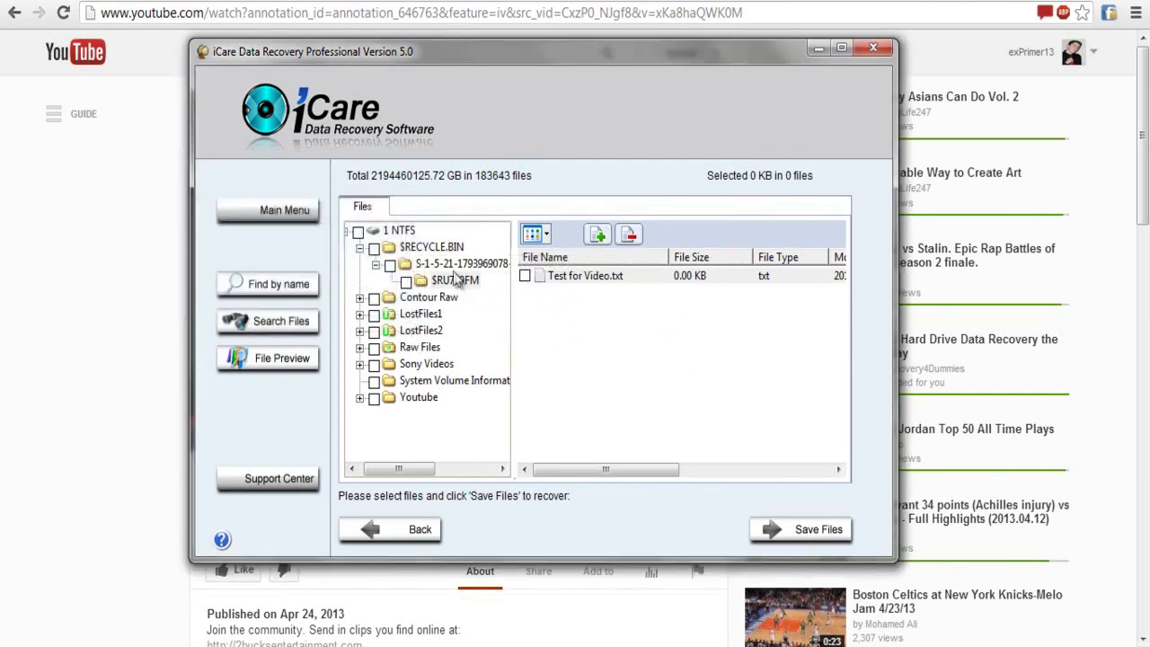
click(457, 282)
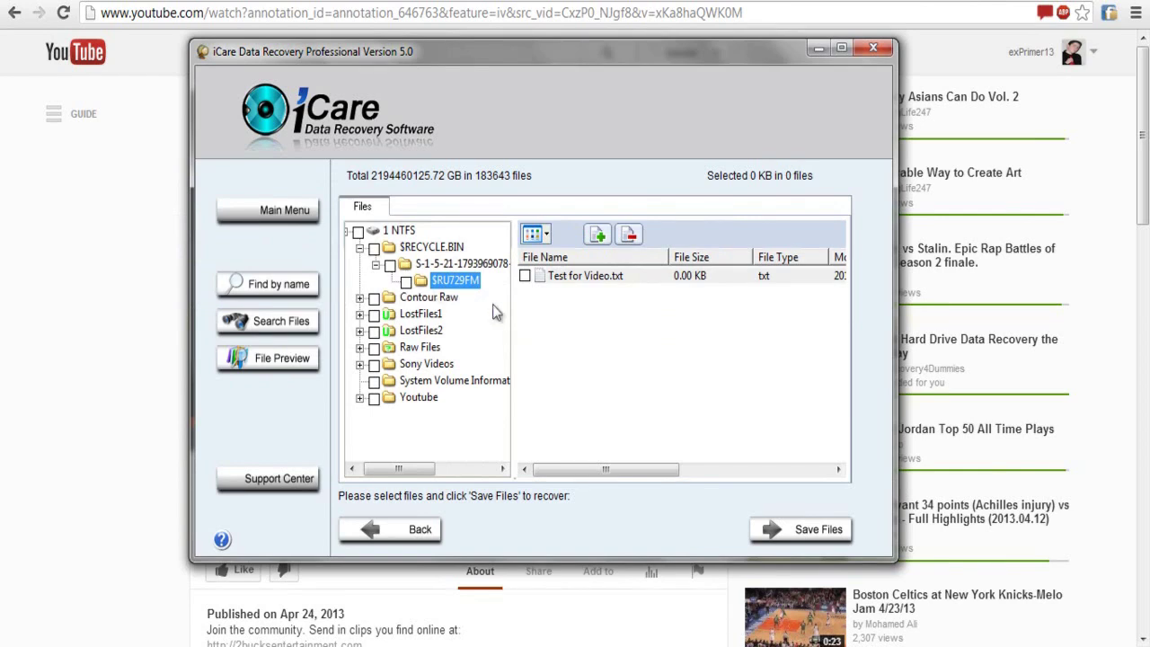
- Tick $RU729FM so Test for Video.txt (0.00 KB, 1 file) is selected for recovery
click(406, 281)
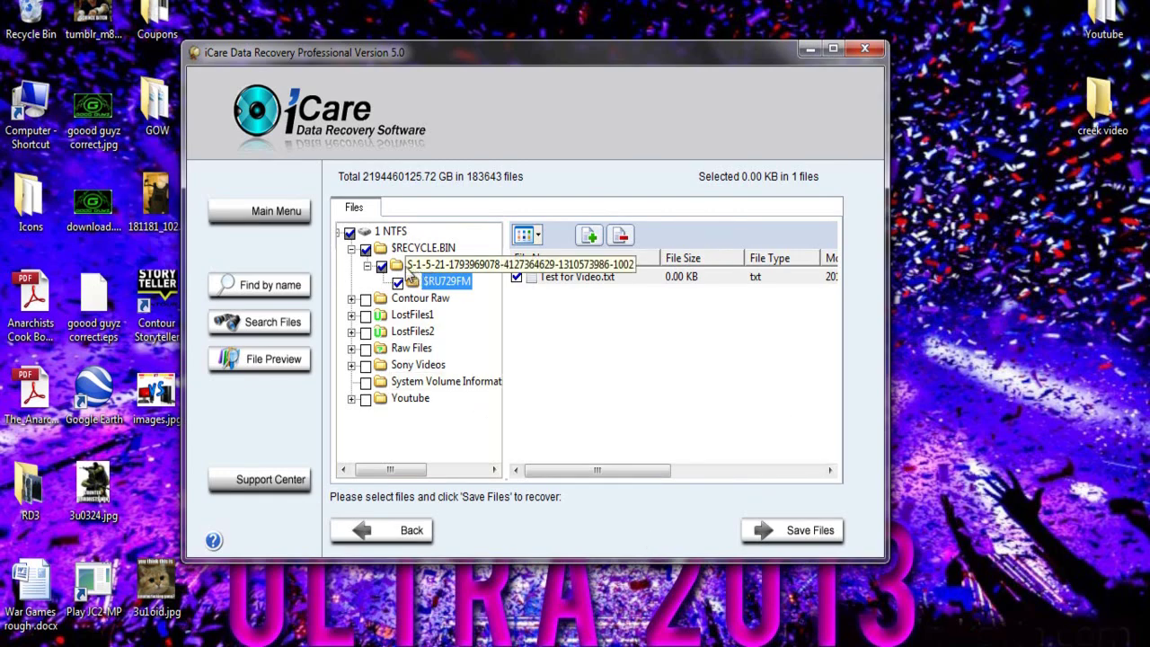
drag(375, 65, 414, 97)
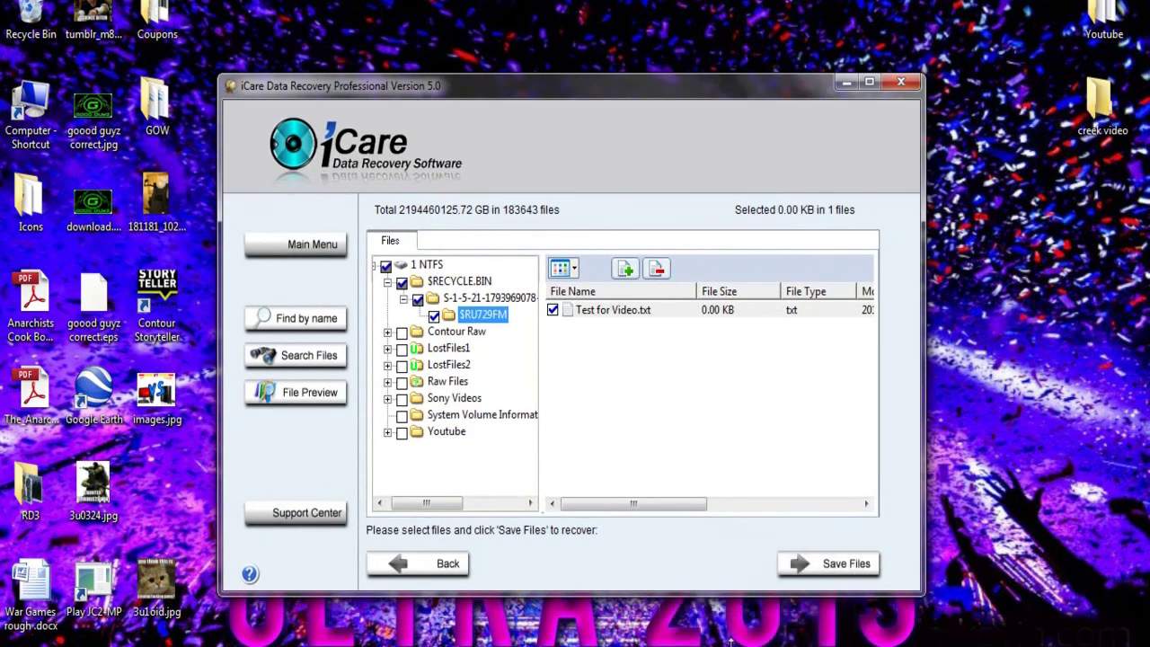
mouse_move(731, 642)
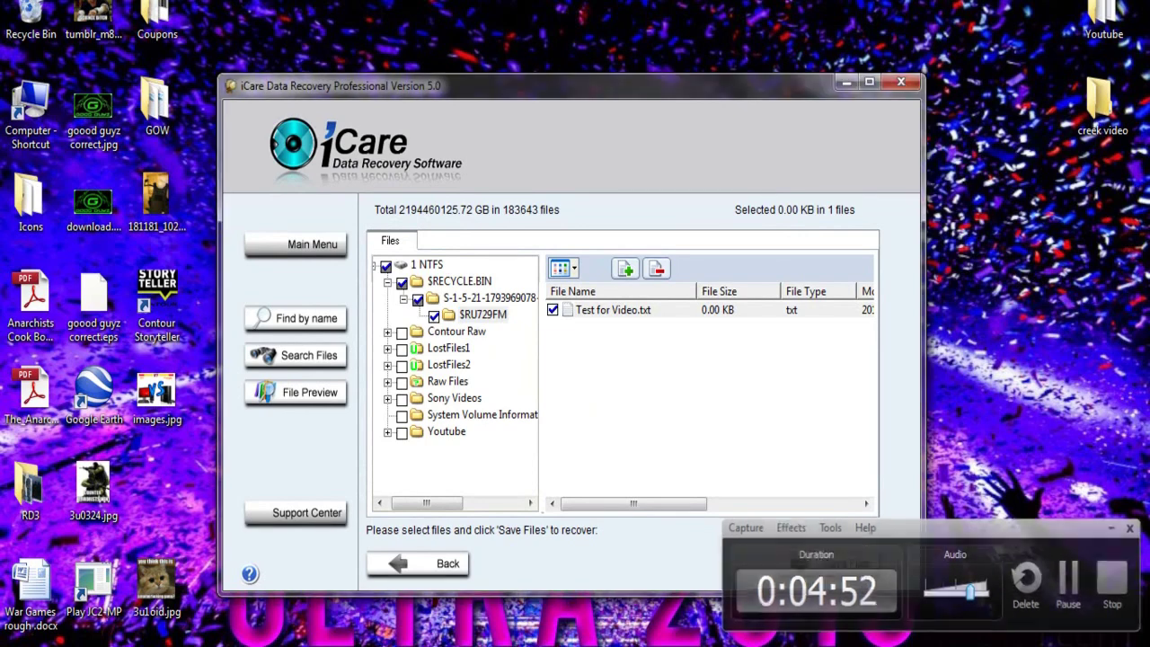